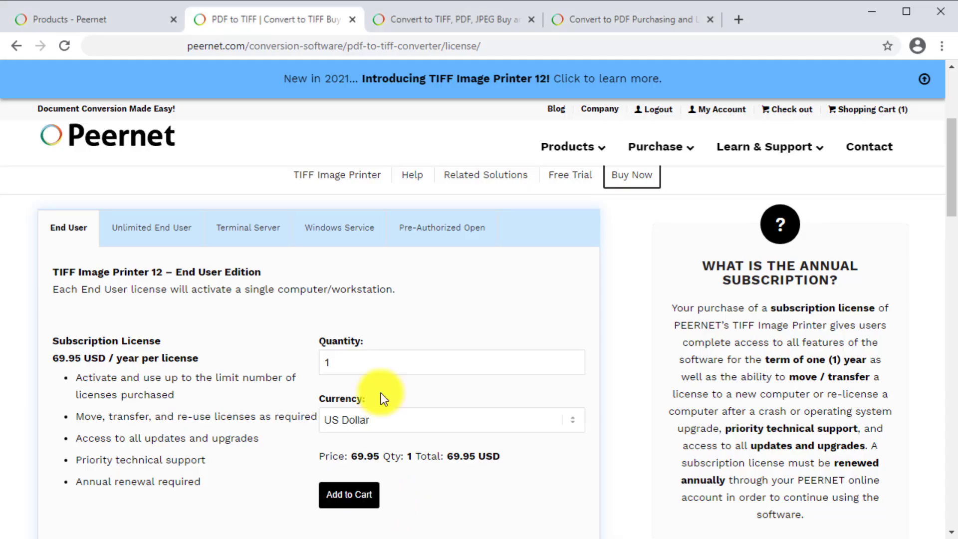
- Review the Raster Image Printer and PDF Image Printer license tabs, then view My Products
{"action": "left_click", "coordinate": [449, 18]}
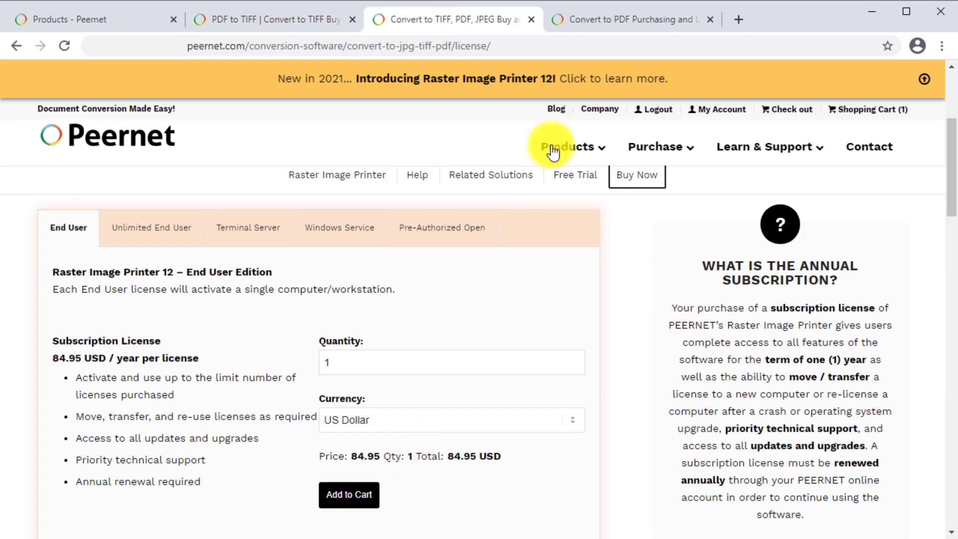
{"action": "left_click", "coordinate": [628, 19]}
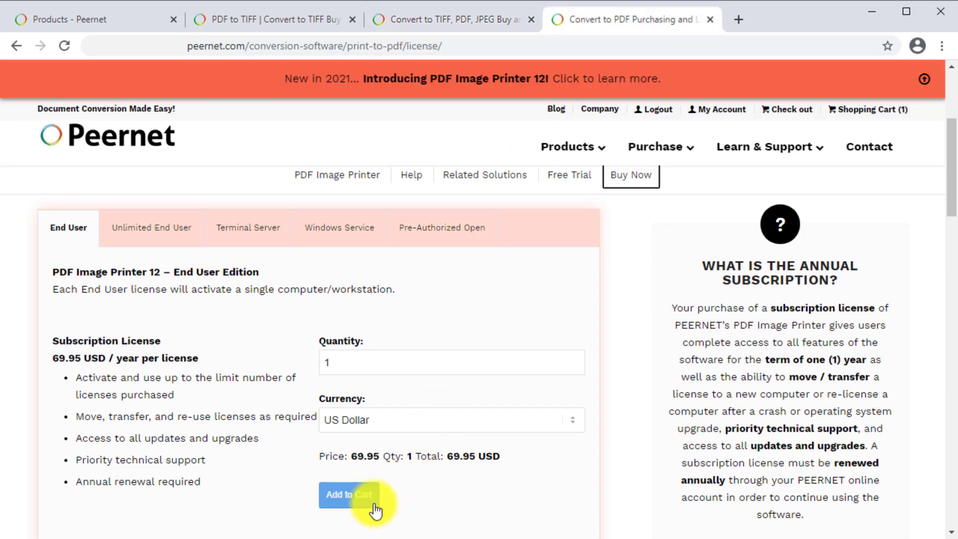
{"action": "left_click", "coordinate": [68, 19]}
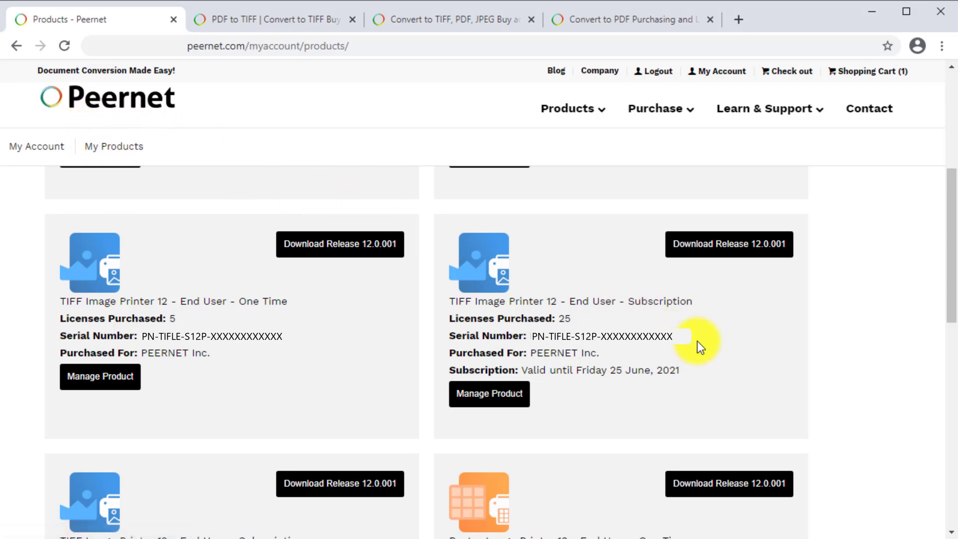
- Download TIFF Image Printer 12 Subscription Release 12.0.001 and run its installer
{"action": "left_click", "coordinate": [713, 254]}
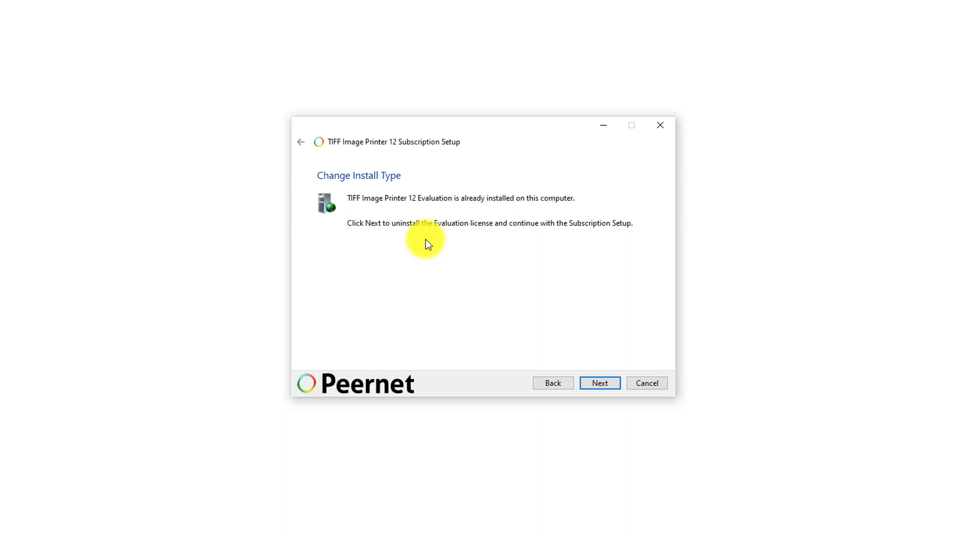
- Uninstall the evaluation, accept the license, and install with the default folder and program group
{"action": "left_click", "coordinate": [615, 381]}
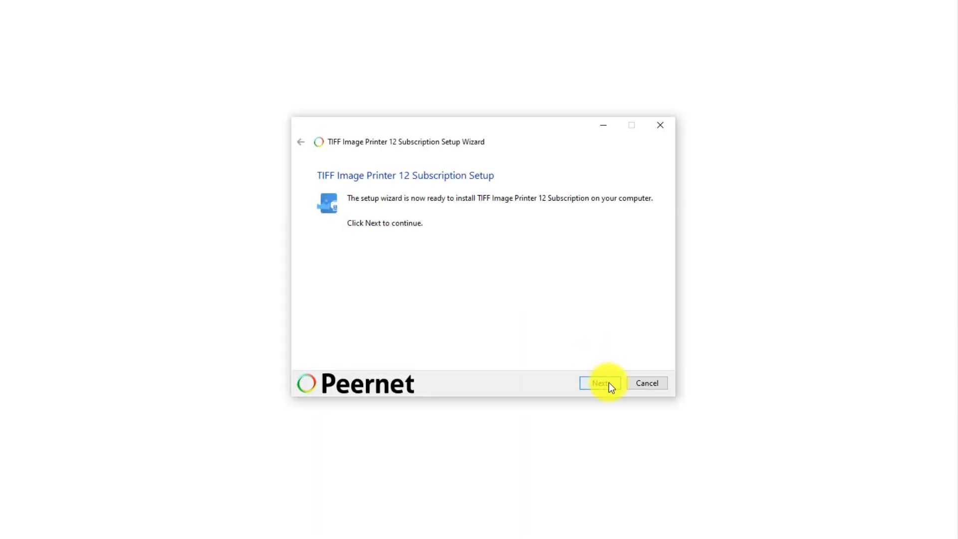
{"action": "left_click", "coordinate": [609, 383]}
{"action": "left_click", "coordinate": [511, 358]}
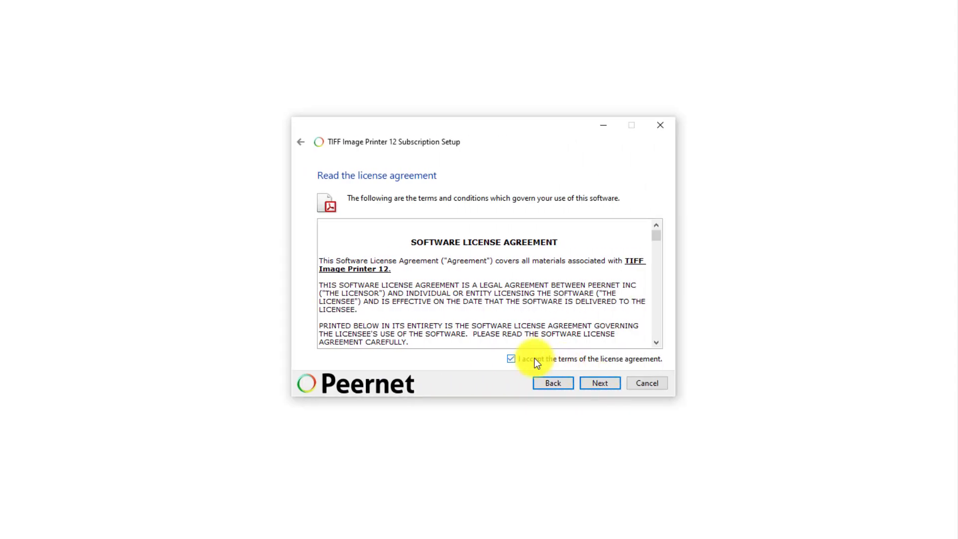
{"action": "left_click", "coordinate": [617, 385]}
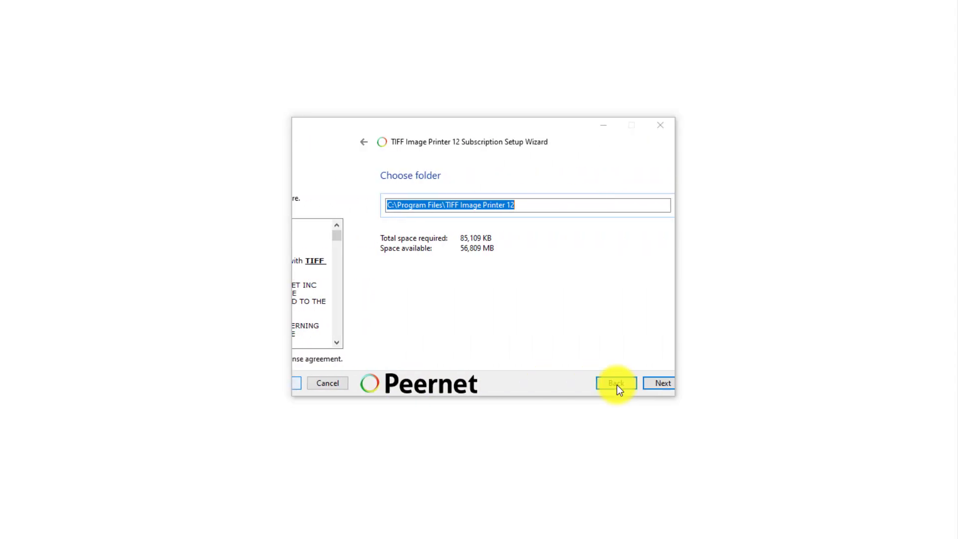
{"action": "left_click", "coordinate": [616, 385]}
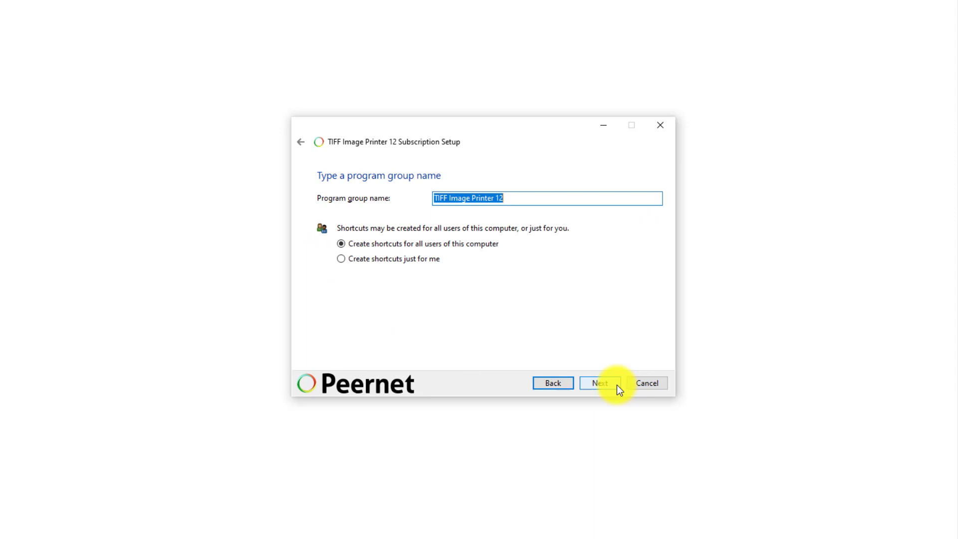
{"action": "left_click", "coordinate": [616, 385]}
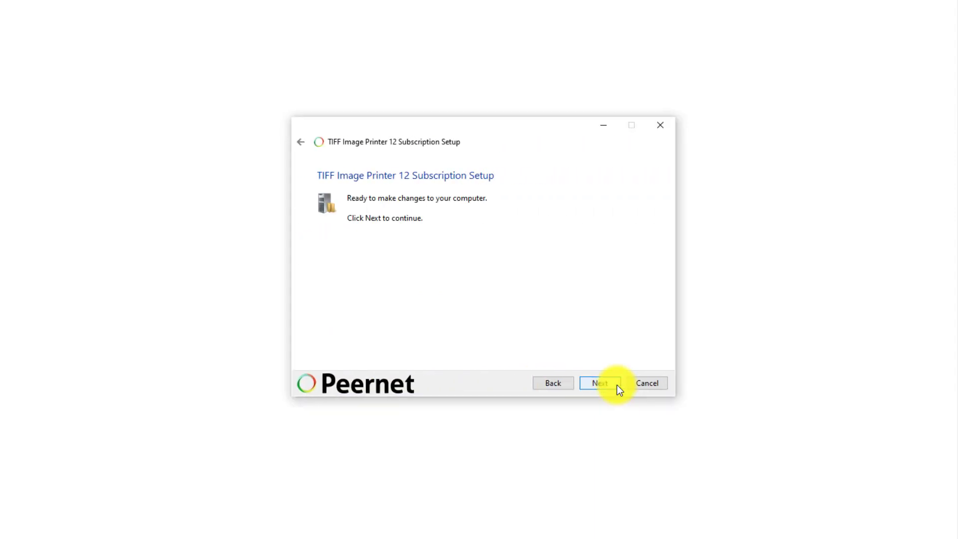
{"action": "left_click", "coordinate": [617, 385]}
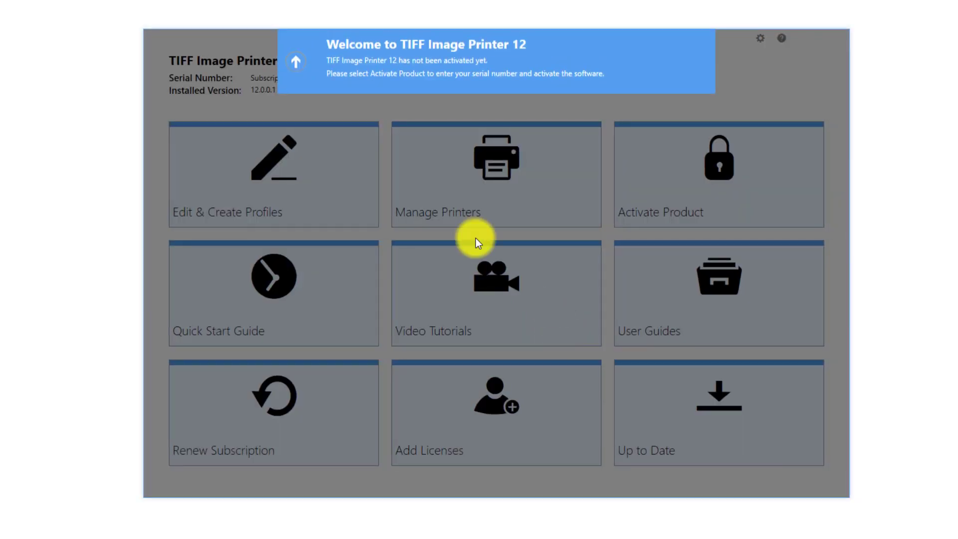
- Dismiss the Dashboard welcome banner and open the Activate Product license form
{"action": "left_click", "coordinate": [288, 59]}
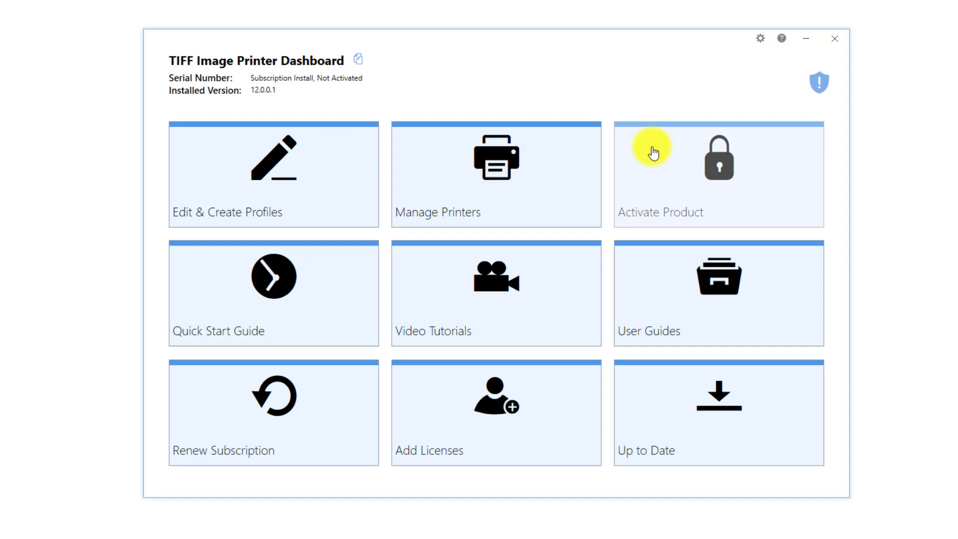
{"action": "left_click", "coordinate": [653, 152]}
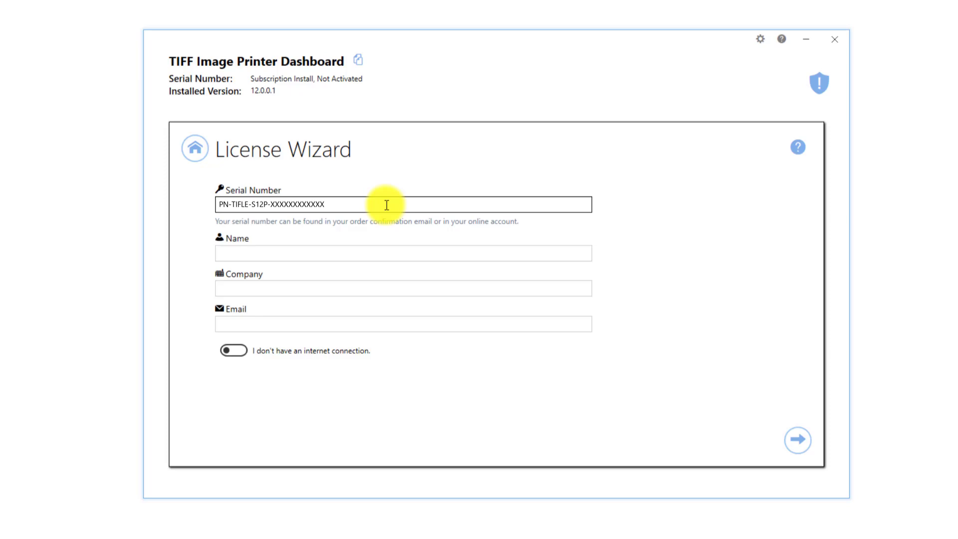
- Enter PEERNET as licensee name and company, then move to the email field
{"action": "left_click", "coordinate": [333, 255]}
{"action": "type", "text": "PEERNET"}
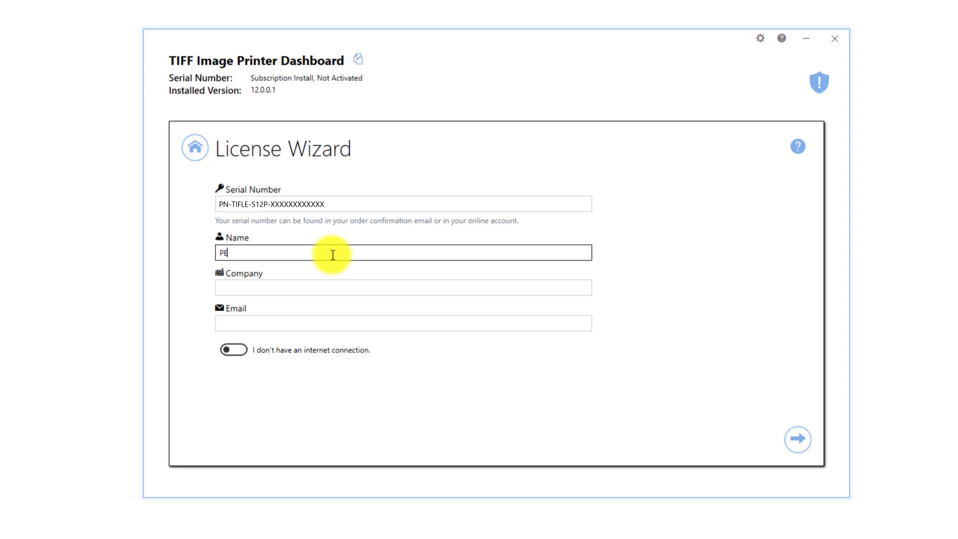
{"action": "key", "text": "Tab"}
{"action": "type", "text": "PEERNET"}
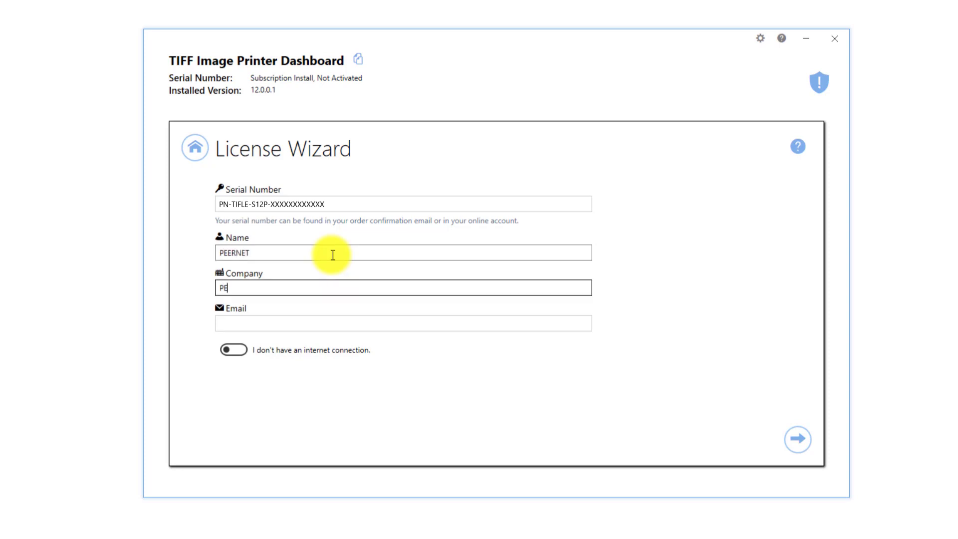
{"action": "key", "text": "Tab"}
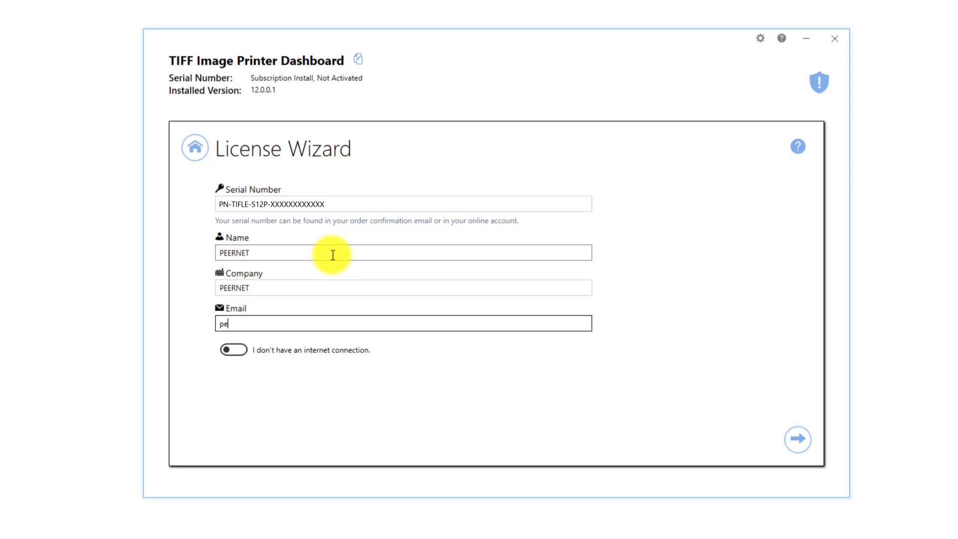
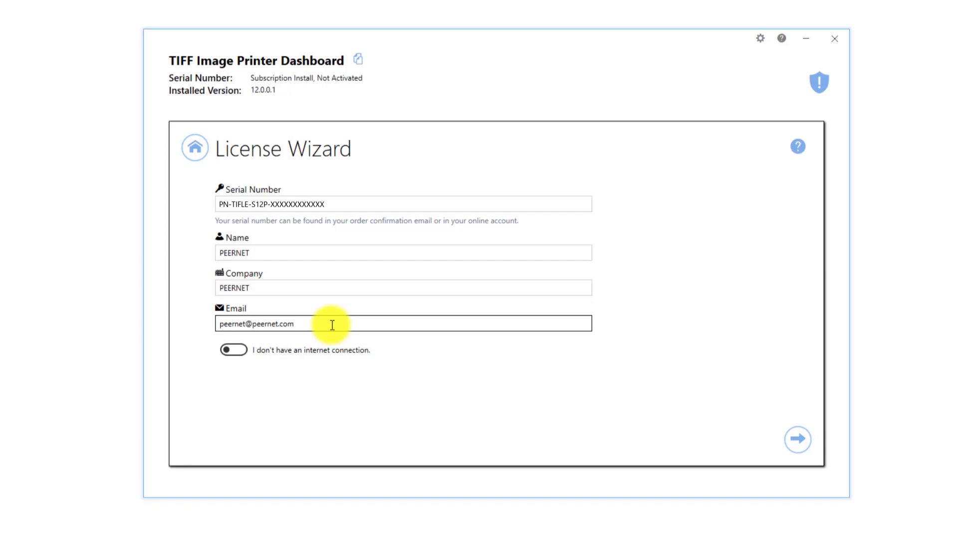
- Complete the licensee email, keeping 'I don't have an internet connection' unchecked
{"action": "left_click", "coordinate": [236, 351]}
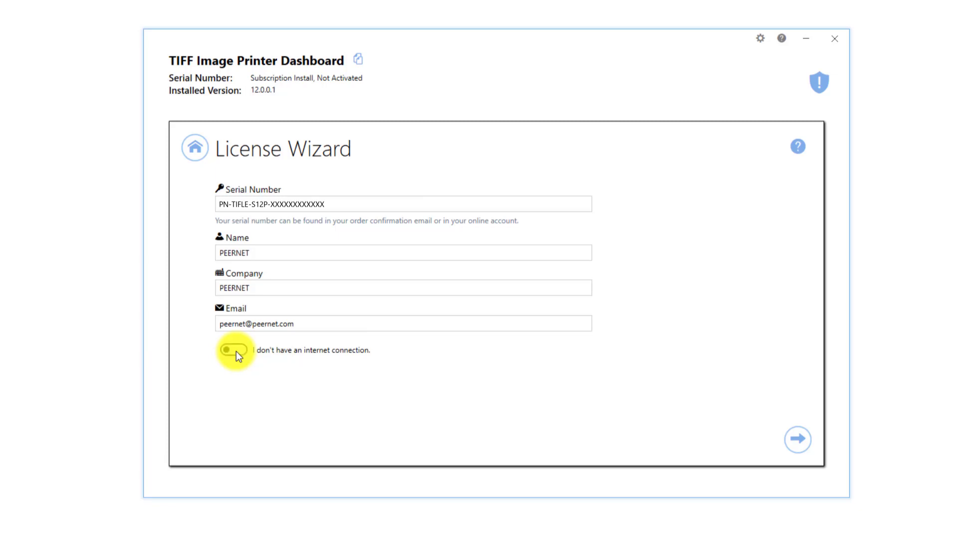
- Submit the license details, confirm Activated with 199 days remaining, and close the wizard
{"action": "left_click", "coordinate": [799, 444]}
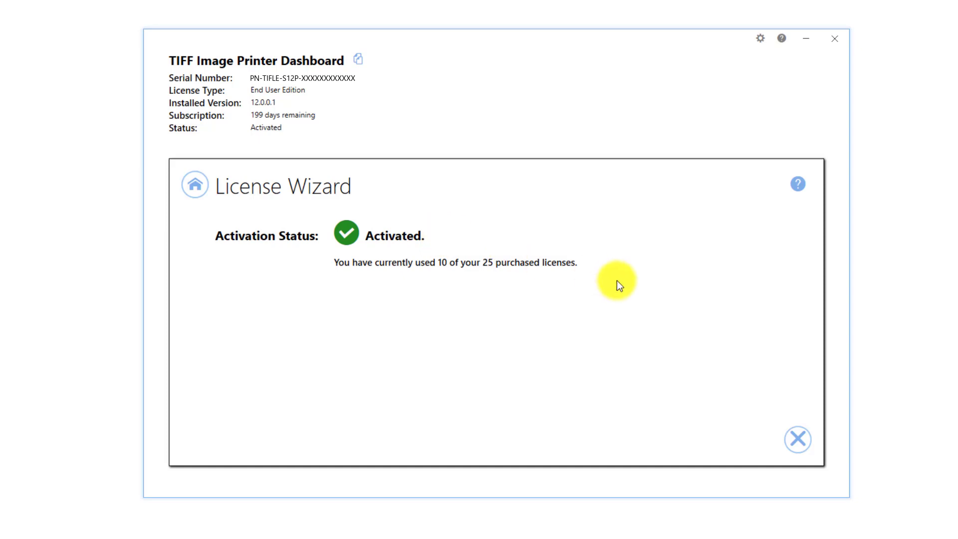
{"action": "left_click", "coordinate": [794, 446]}
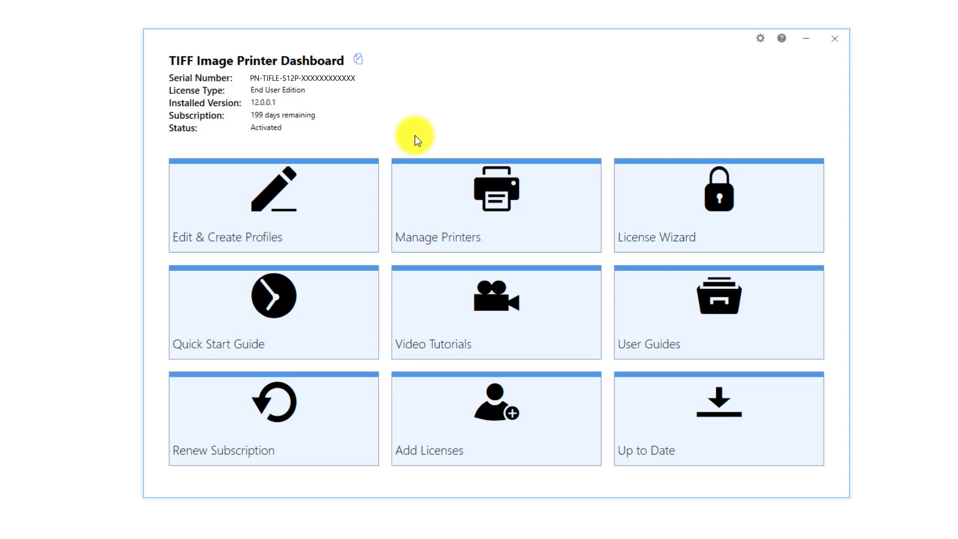
{"action": "left_click", "coordinate": [338, 199]}
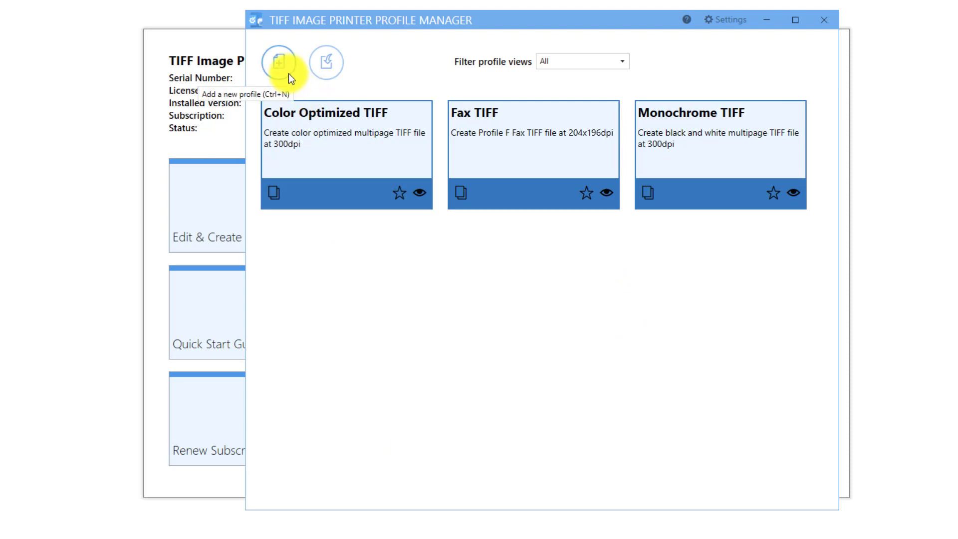
{"action": "left_click", "coordinate": [823, 20]}
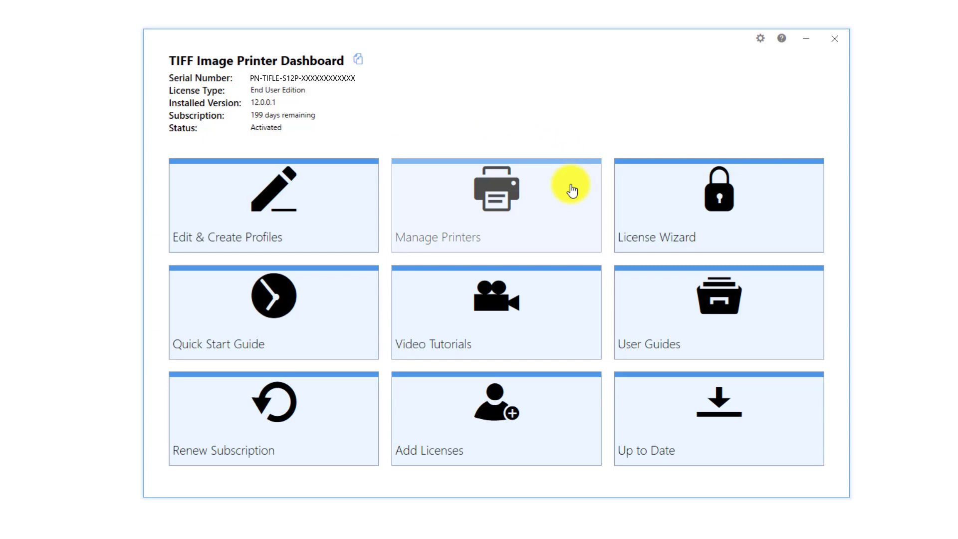
- Switch the TIFF Image Printer 12 printer's profile to Fax TIFF and save it
{"action": "left_click", "coordinate": [572, 190]}
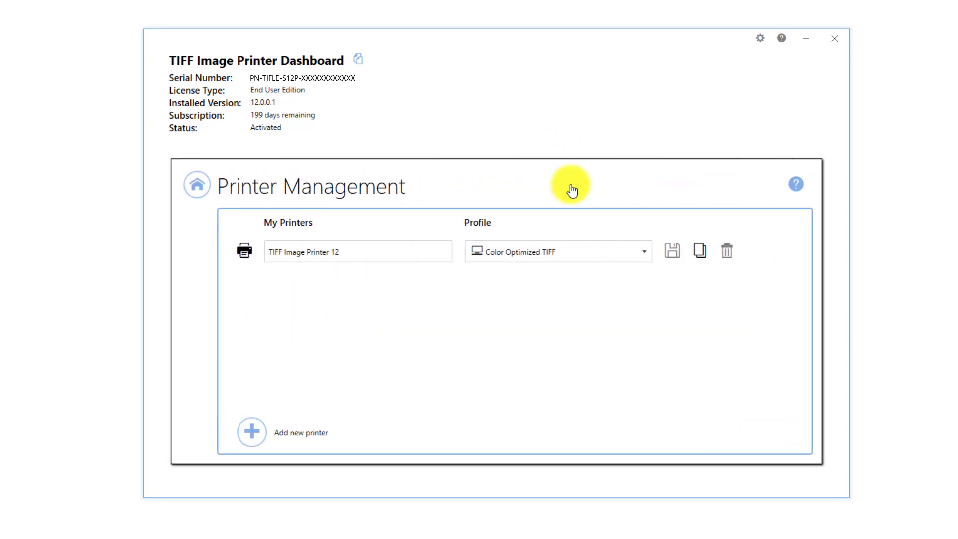
{"action": "left_click", "coordinate": [641, 252]}
{"action": "left_click", "coordinate": [638, 289]}
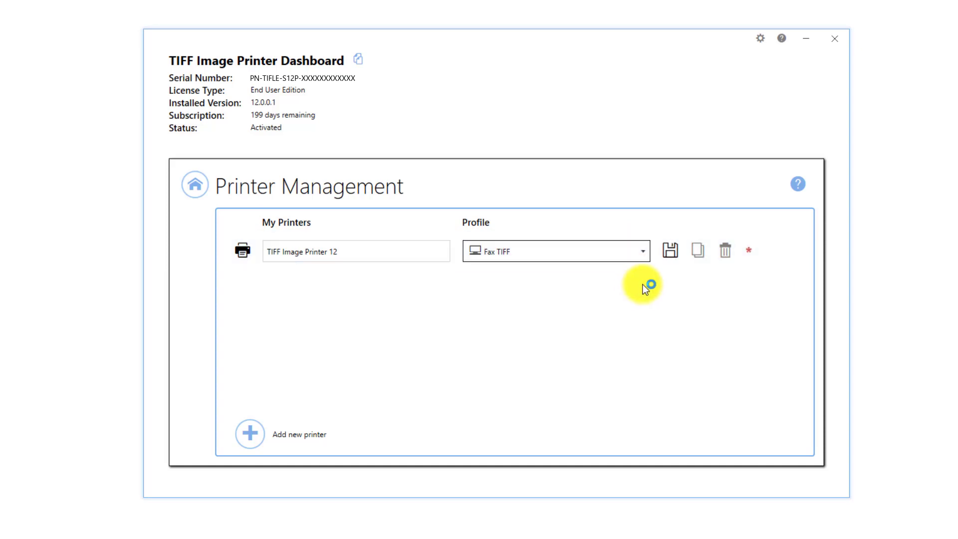
{"action": "left_click", "coordinate": [669, 255]}
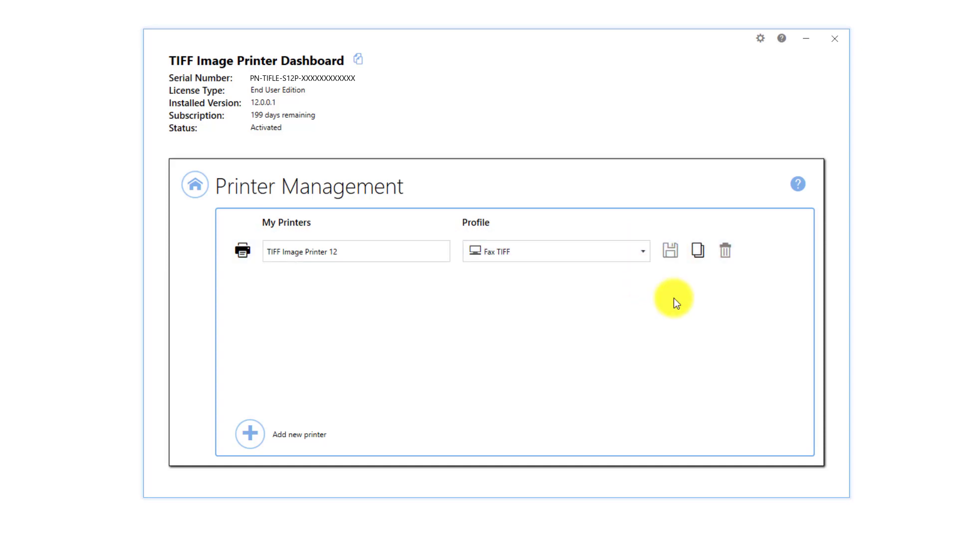
- Go from Printer Management back to the activated Dashboard home
{"action": "left_click", "coordinate": [192, 191]}
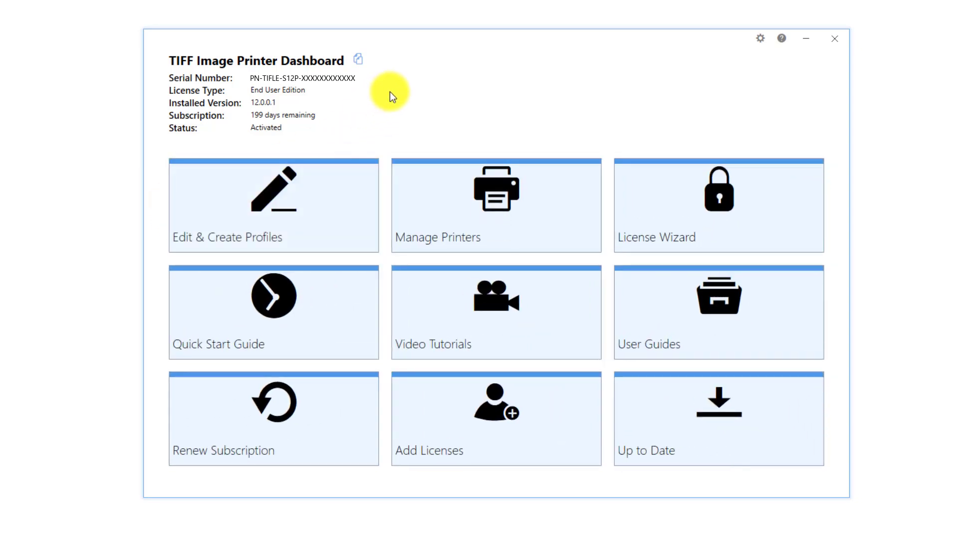